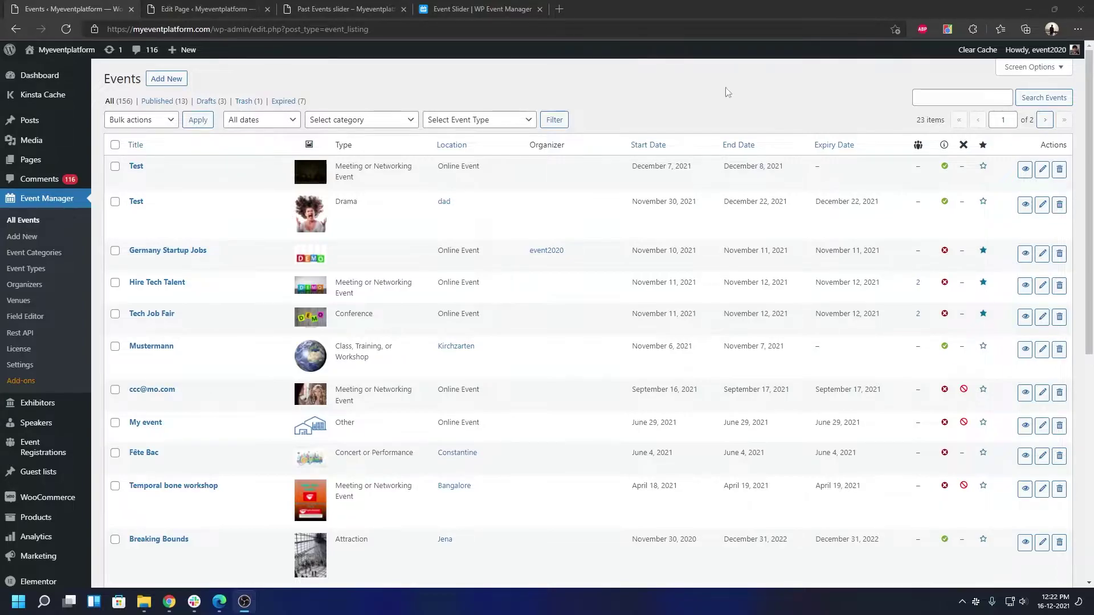
# Open the WP Event Manager Event Slider documentation at its list of slider shortcode attributes.
pyautogui.click(507, 9)
# Read the featured, cancelled and event_online slider shortcode attributes in the documentation.
pyautogui.click(353, 204)
pyautogui.doubleClick(350, 190)
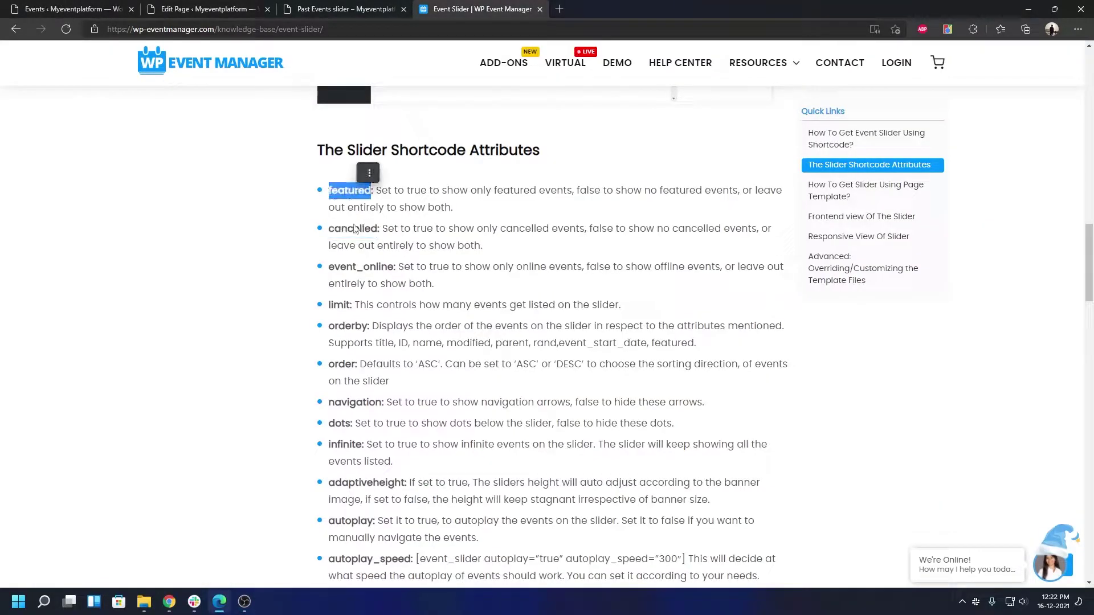
pyautogui.doubleClick(353, 228)
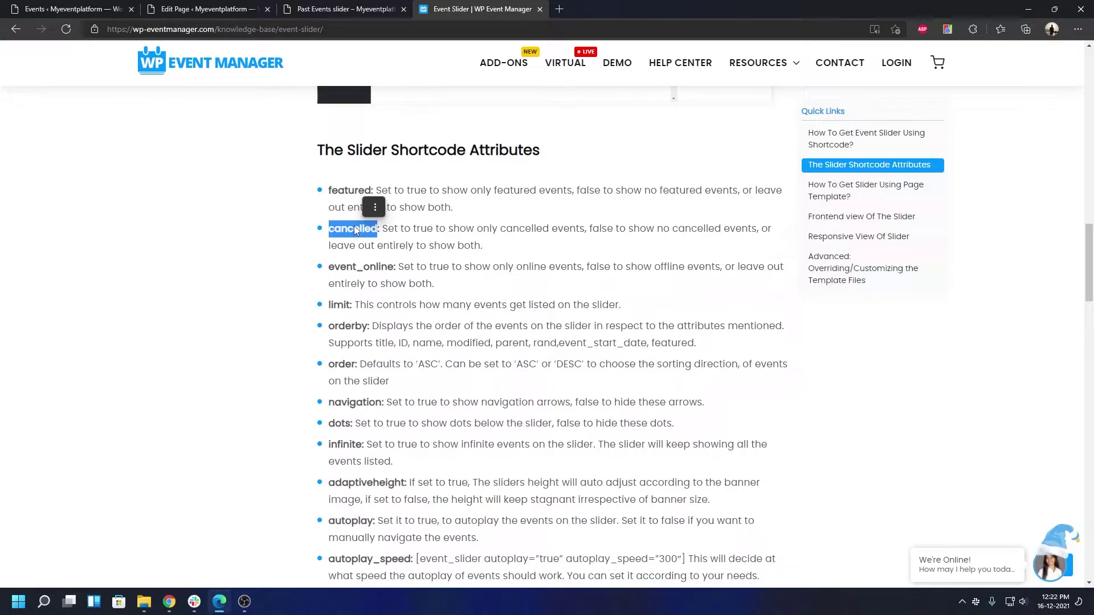
pyautogui.doubleClick(359, 266)
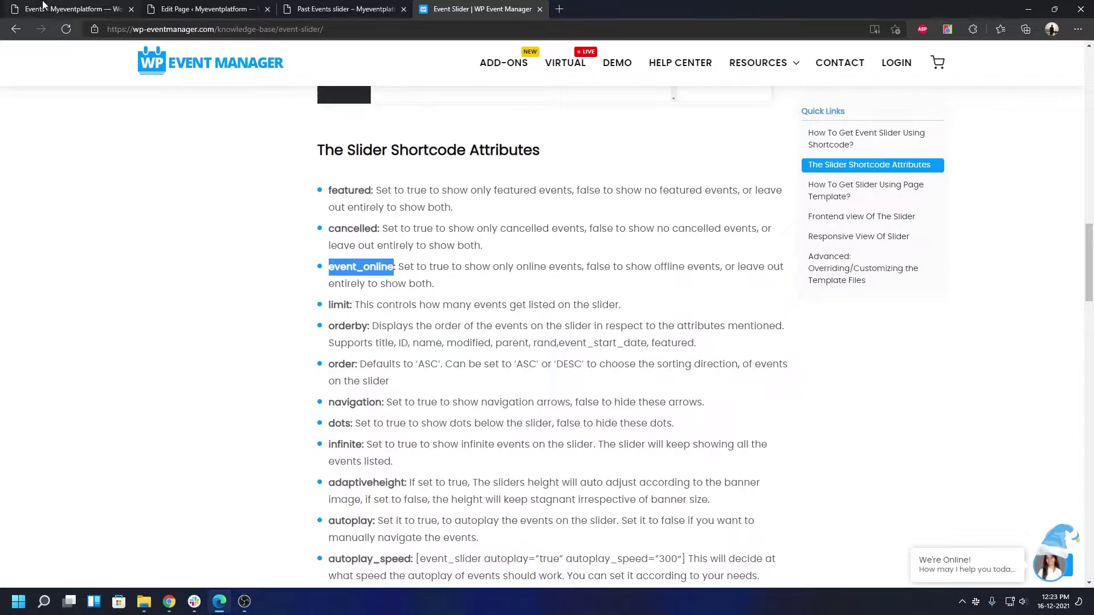
pyautogui.click(60, 9)
# View the live Past Events slider page, then bring up its Edit Page screen.
pyautogui.click(324, 6)
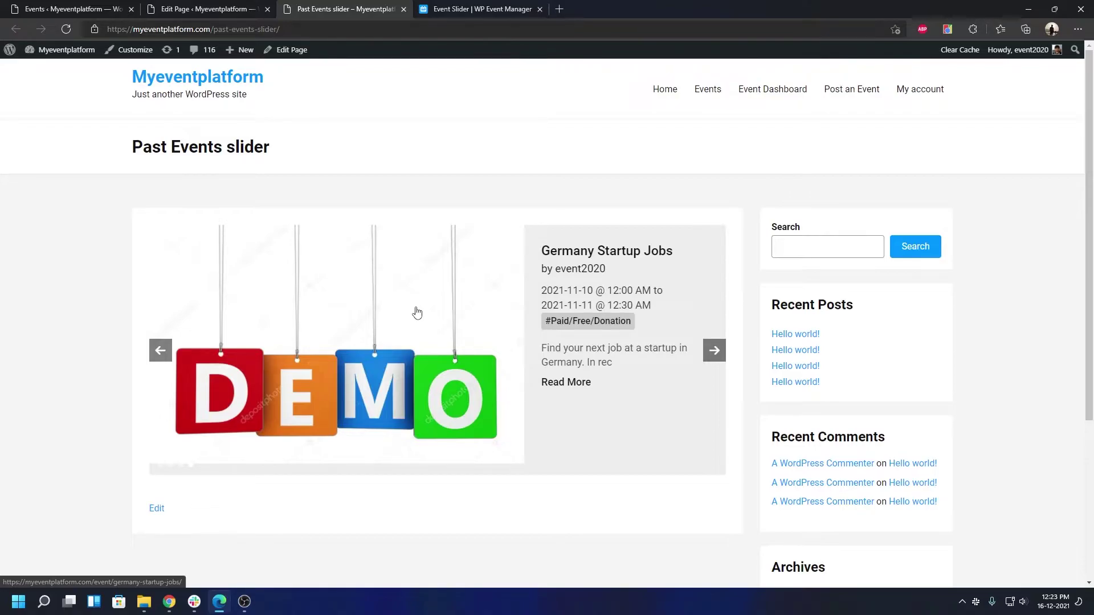
pyautogui.click(205, 8)
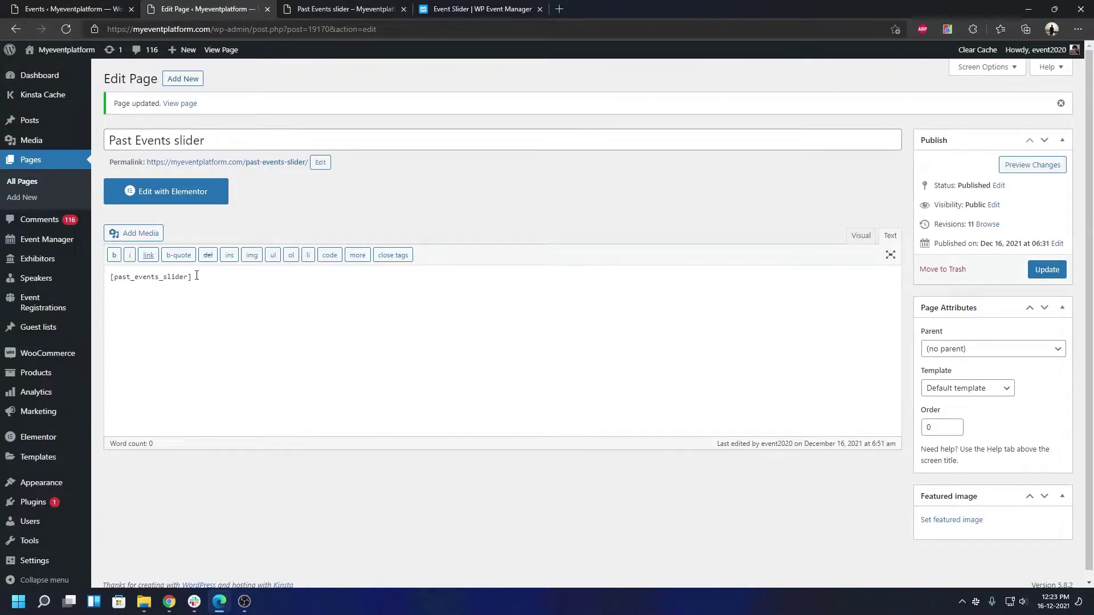
# In the admin Events list, highlight the Online Event locations and scroll through the events.
pyautogui.click(62, 8)
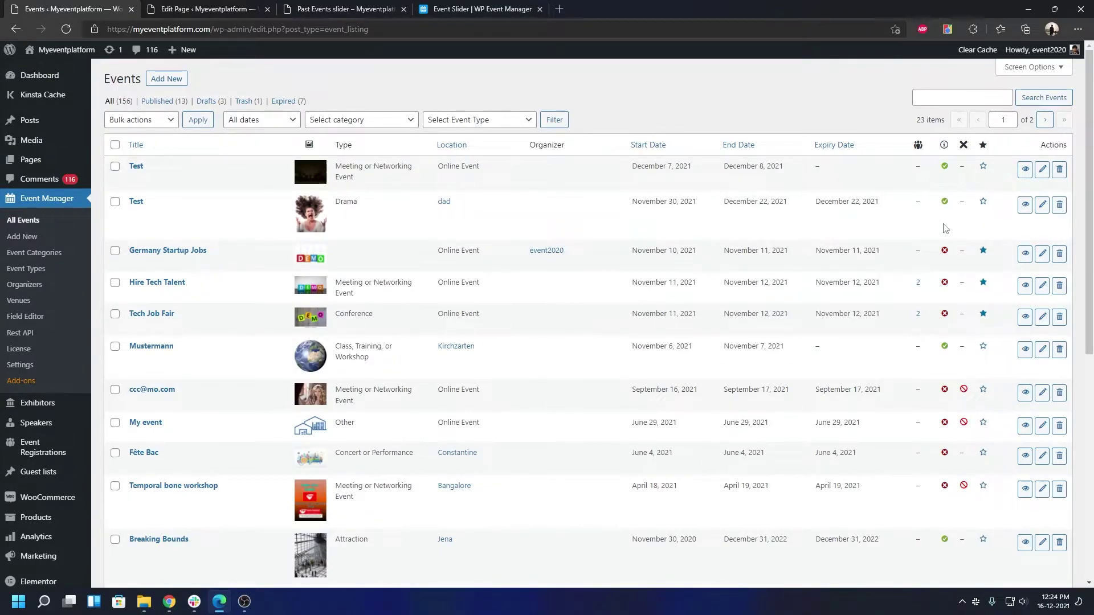
pyautogui.moveTo(945, 255)
pyautogui.moveTo(439, 251); pyautogui.dragTo(462, 313)
pyautogui.scroll(-3, 458, 312)
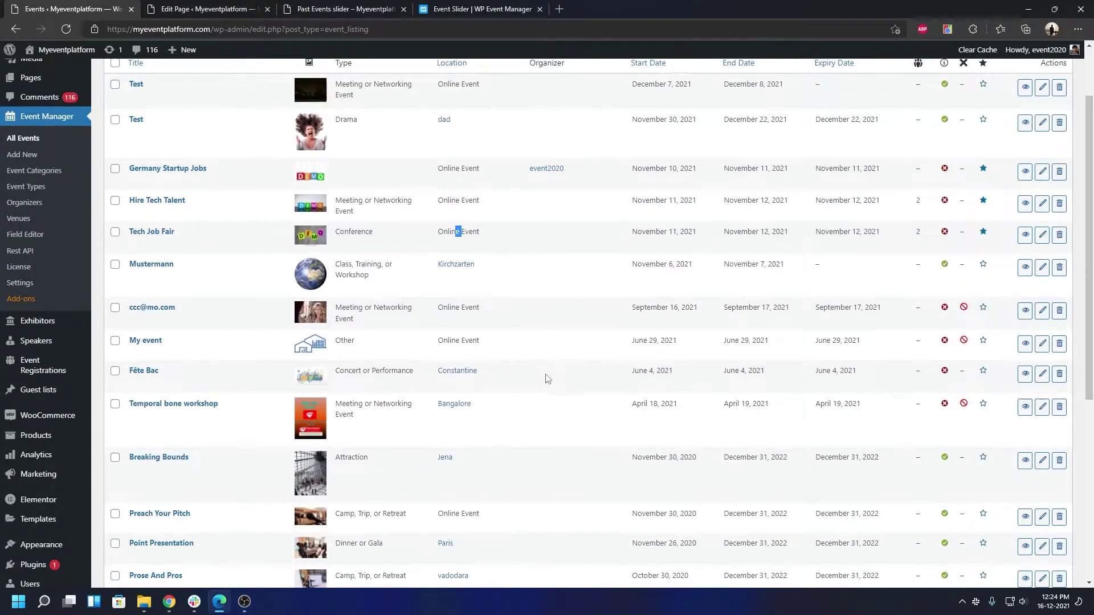
pyautogui.scroll(-3, 549, 378)
pyautogui.scroll(1, 550, 379)
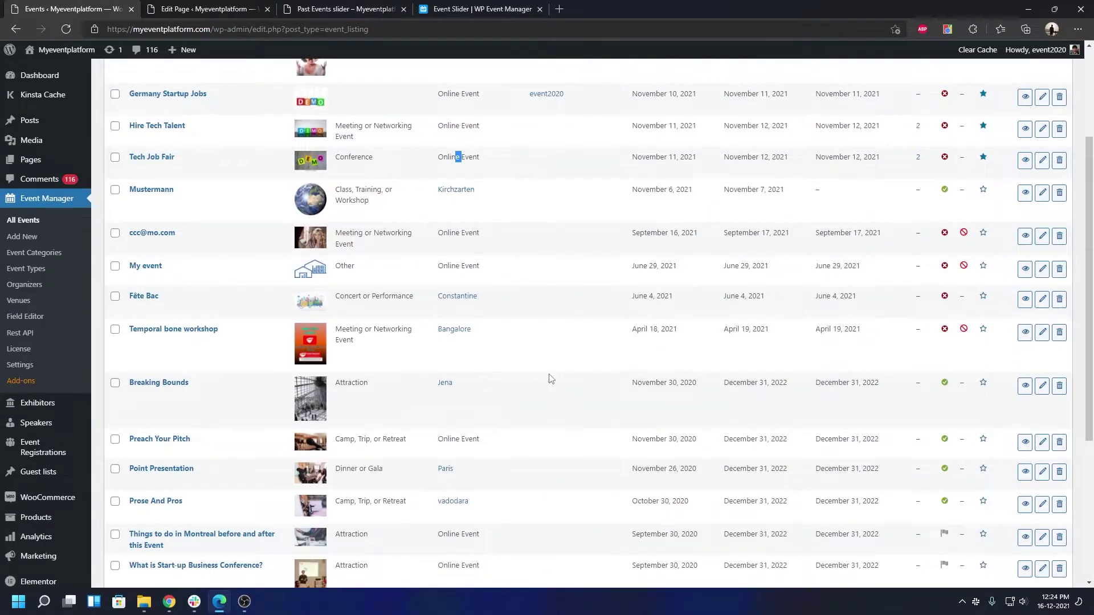
pyautogui.scroll(2, 545, 378)
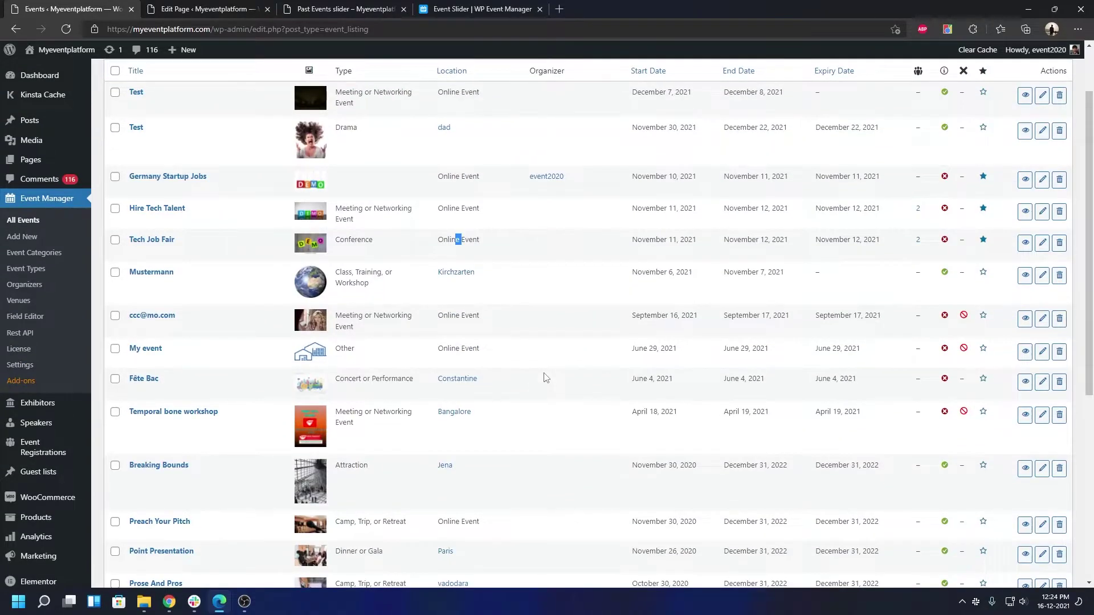
# Highlight the Bangalore and Constantine physical event locations for comparison.
pyautogui.moveTo(493, 418); pyautogui.dragTo(426, 424)
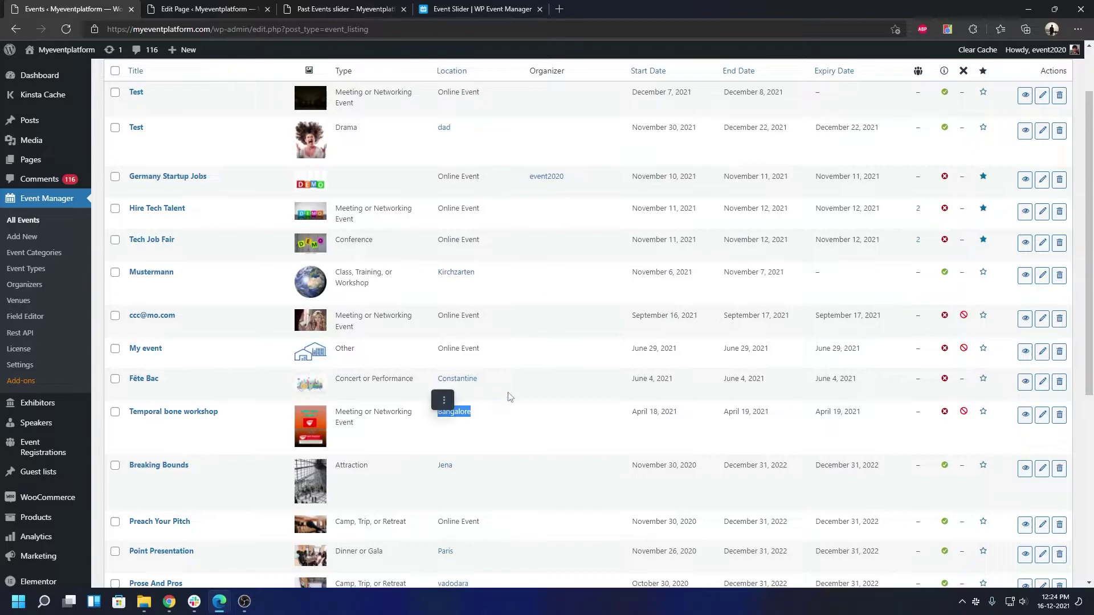
pyautogui.click(528, 378)
pyautogui.moveTo(527, 379); pyautogui.dragTo(438, 379)
pyautogui.click(578, 390)
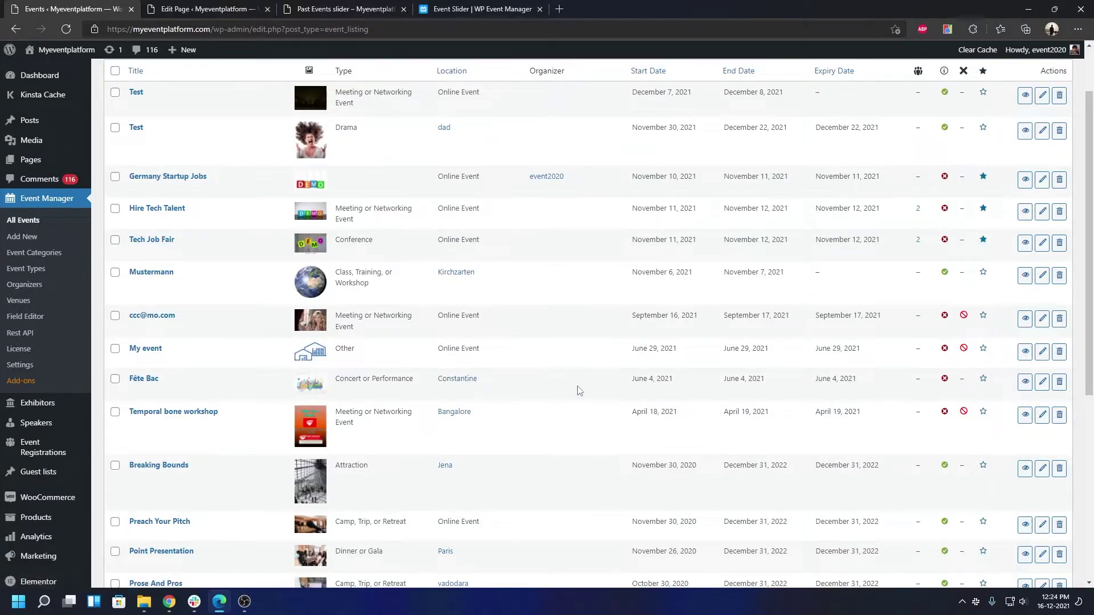
# Reload the live Past Events slider page and bring it to the front.
pyautogui.click(234, 6)
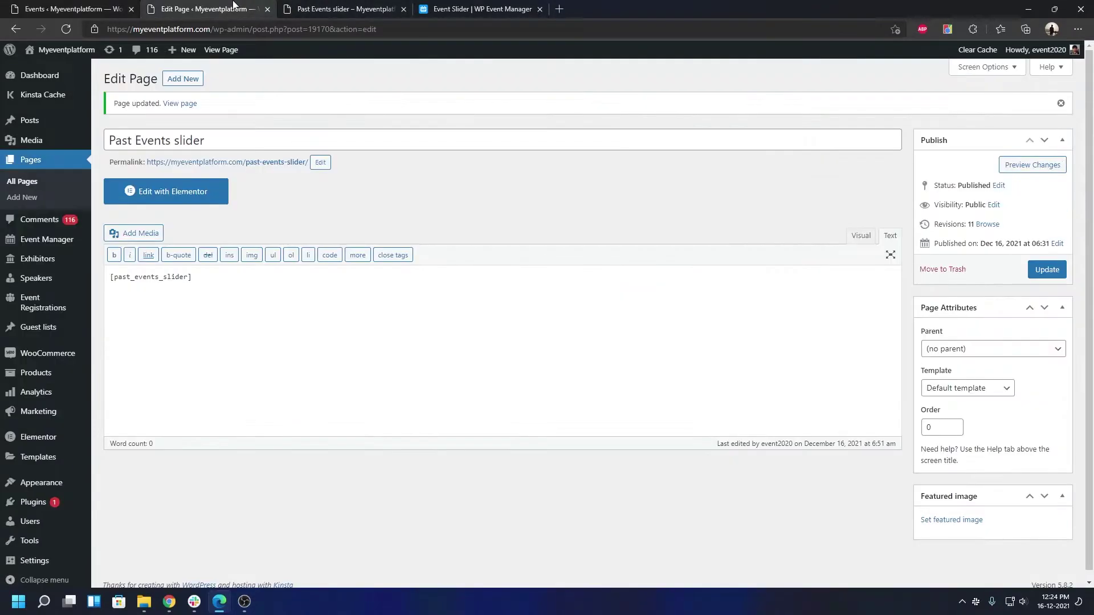
pyautogui.hotkey('ctrl', 'Tab')
pyautogui.press('F5')
pyautogui.hotkey('ctrl', 'shift', 'Tab')
pyautogui.click(357, 7)
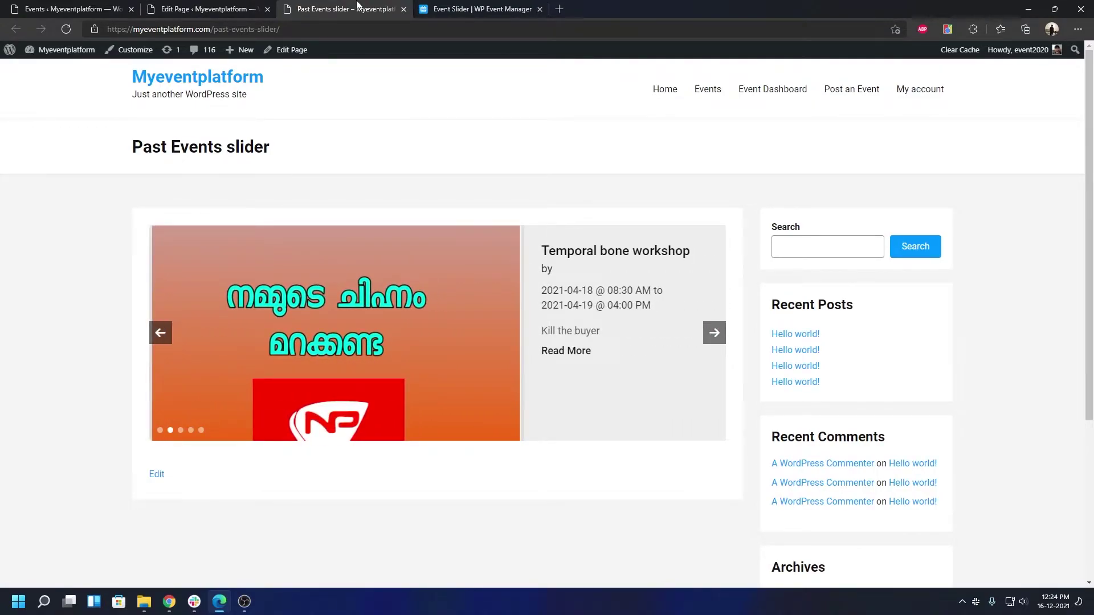
# Advance the slider through Temporal bone workshop, Tech Job Fair and Germany Startup Jobs.
pyautogui.click(711, 332)
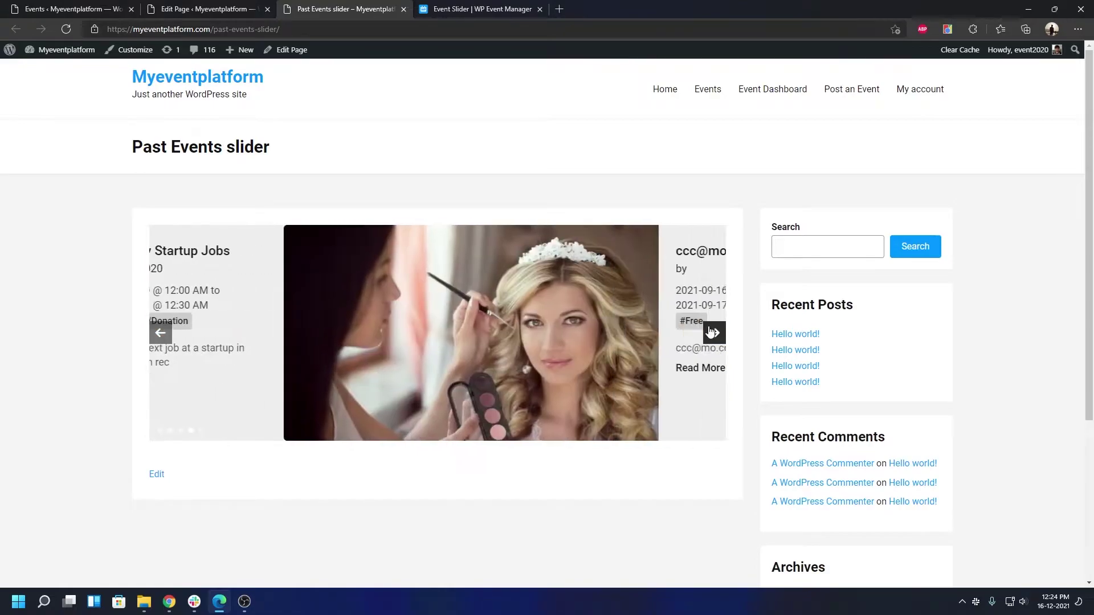
pyautogui.click(711, 332)
pyautogui.click(711, 333)
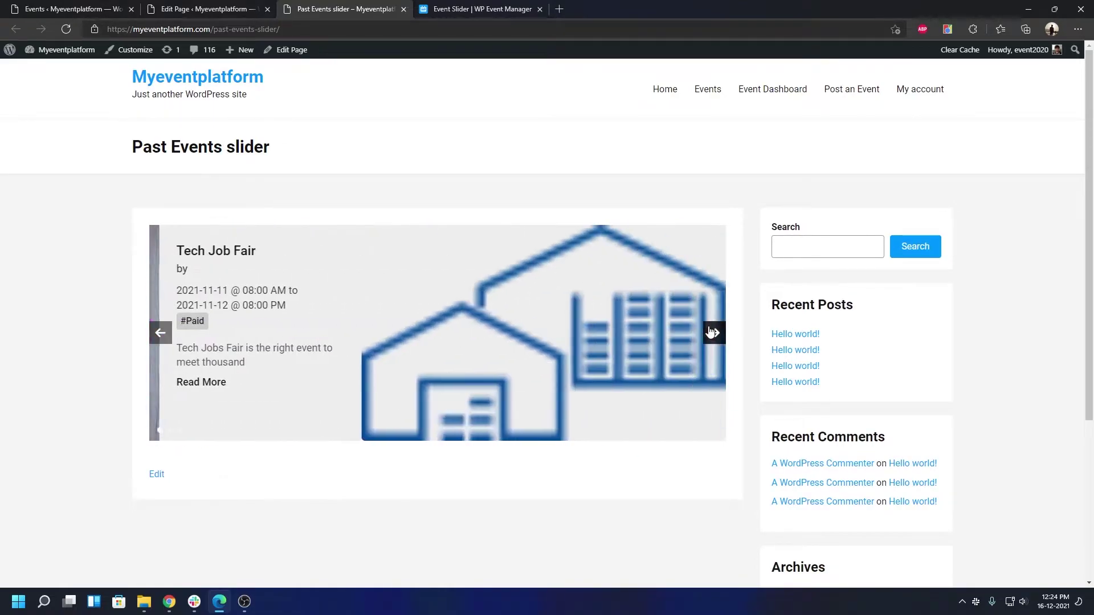
pyautogui.click(711, 332)
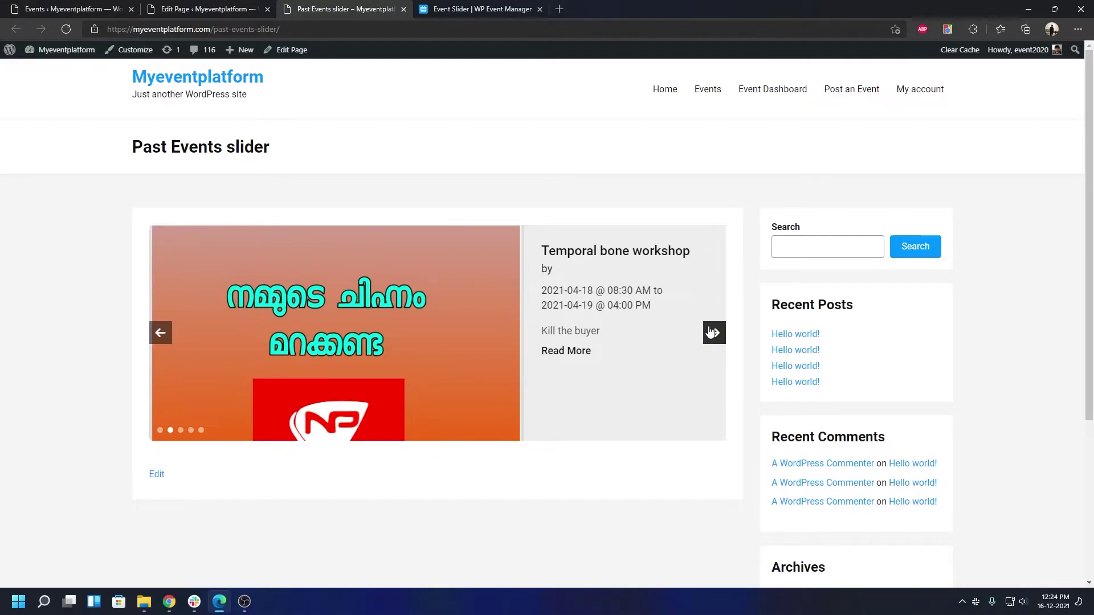
pyautogui.click(711, 333)
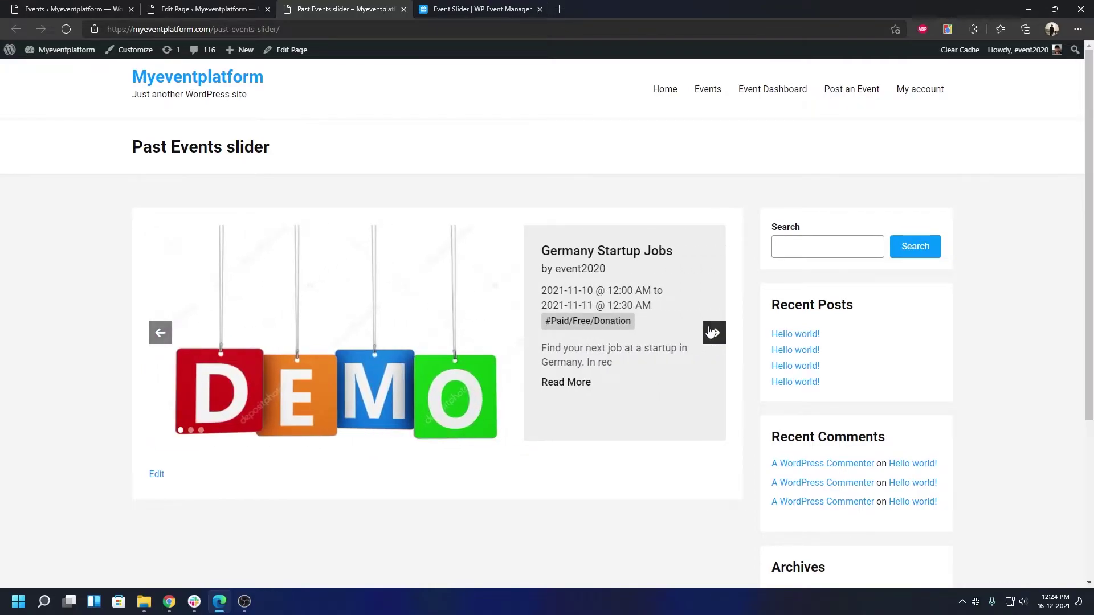
pyautogui.click(711, 332)
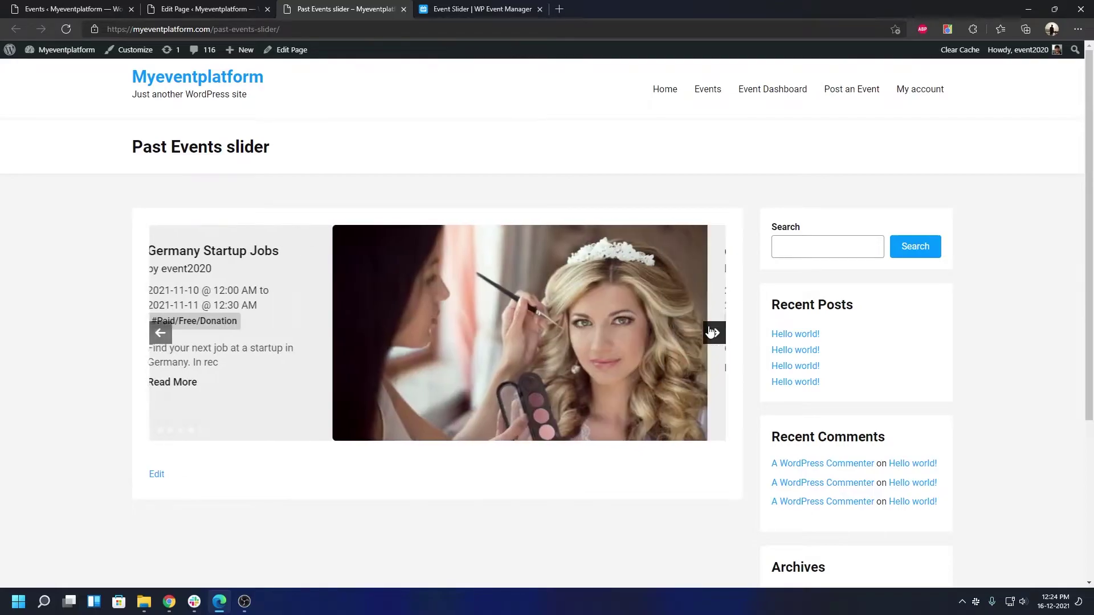
# Change the shortcode to [past_events_slider event_online='true'], update the page and view the slider.
pyautogui.click(229, 9)
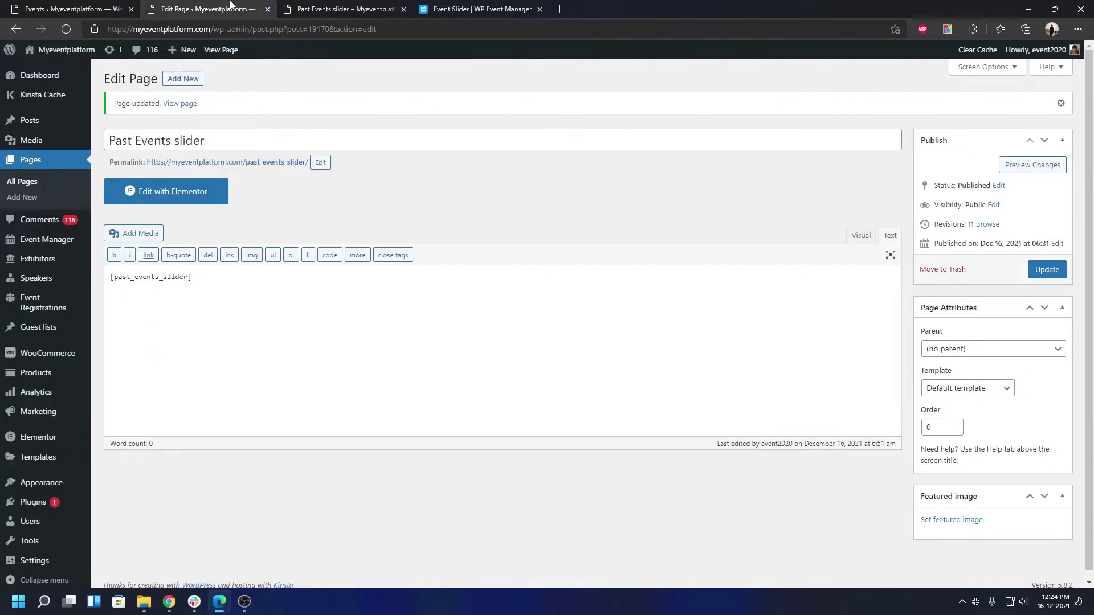
pyautogui.click(189, 278)
pyautogui.write('event_online')
pyautogui.write("='true'")
pyautogui.press('Left')
pyautogui.write('true')
pyautogui.click(1063, 270)
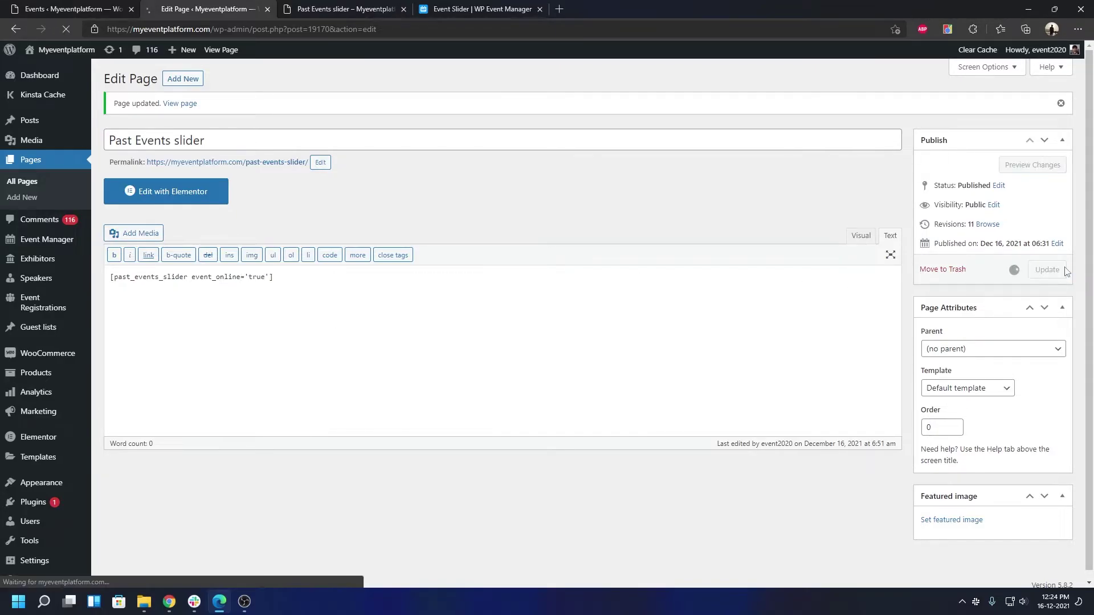
pyautogui.click(338, 8)
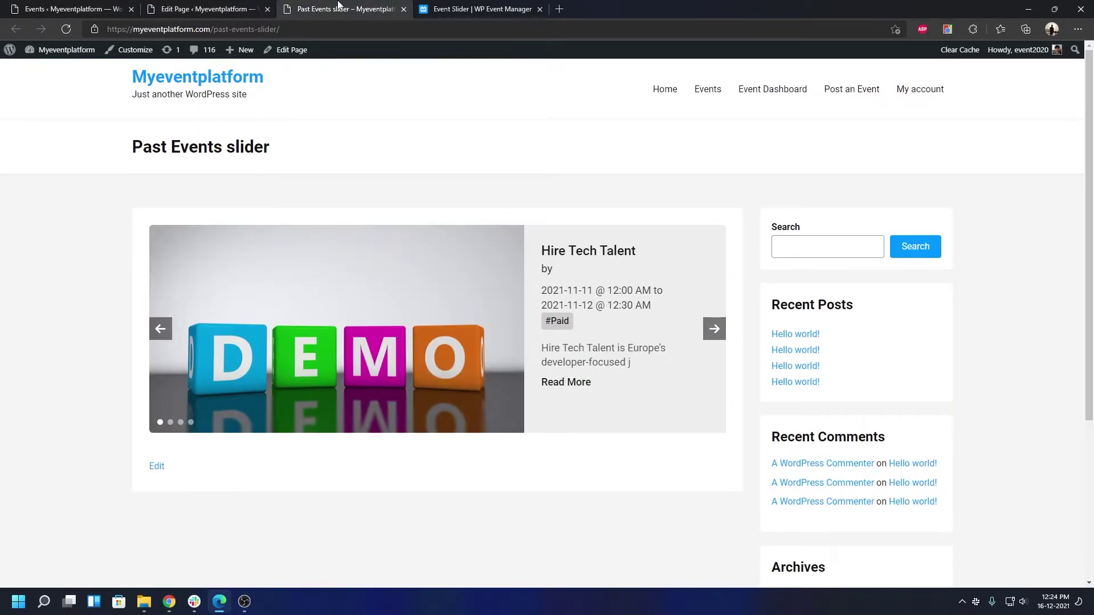
# Scroll the admin events list to see which past events are held online.
pyautogui.click(103, 7)
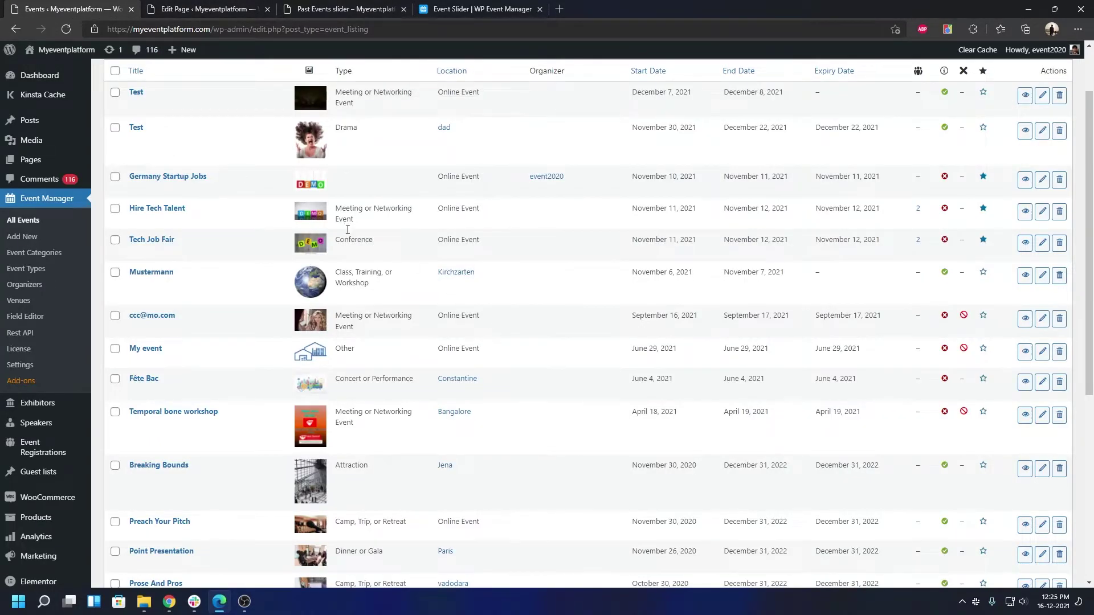
pyautogui.scroll(1, 575, 278)
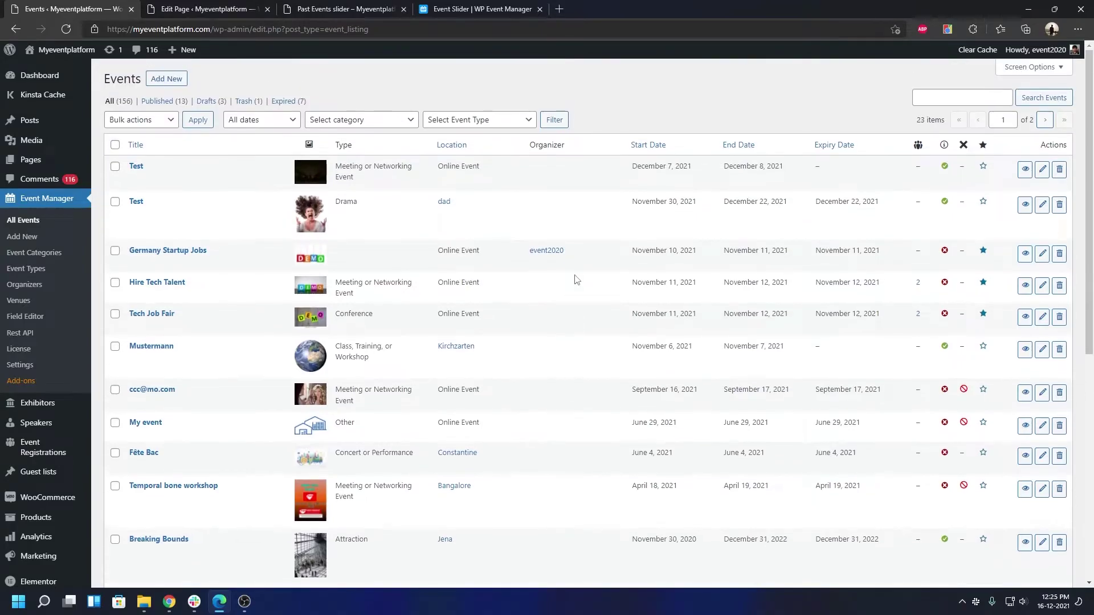
pyautogui.scroll(-3, 576, 276)
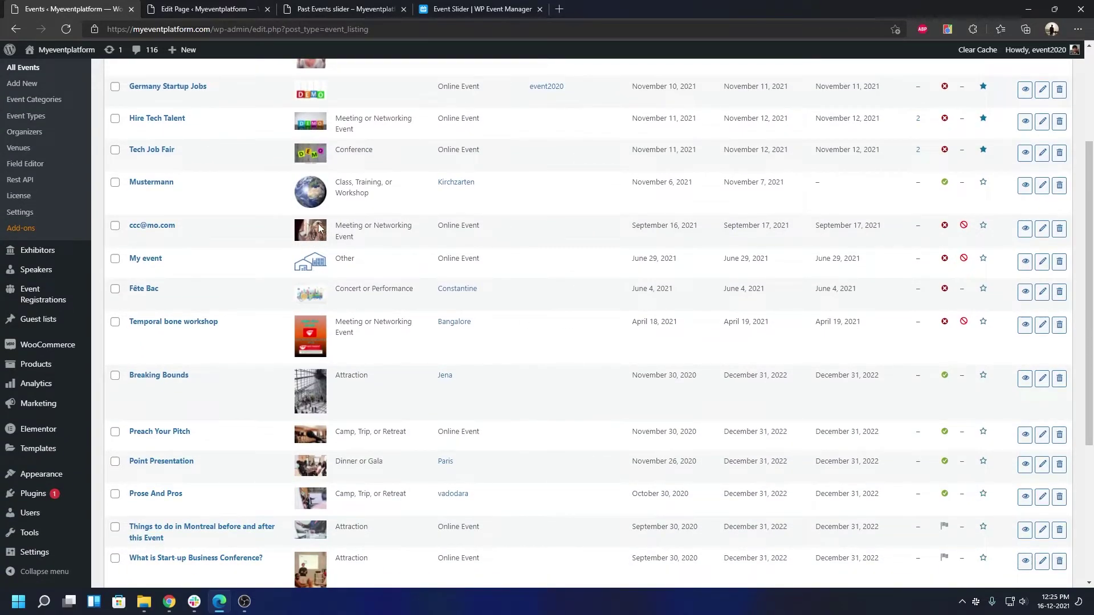
pyautogui.scroll(3, 319, 228)
pyautogui.click(342, 7)
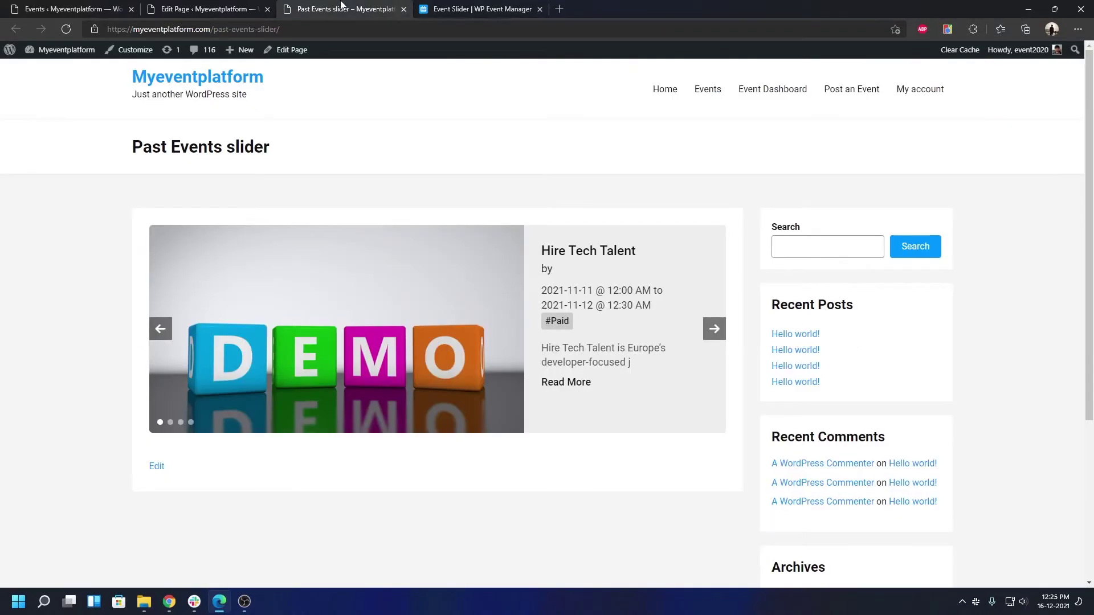
pyautogui.click(714, 330)
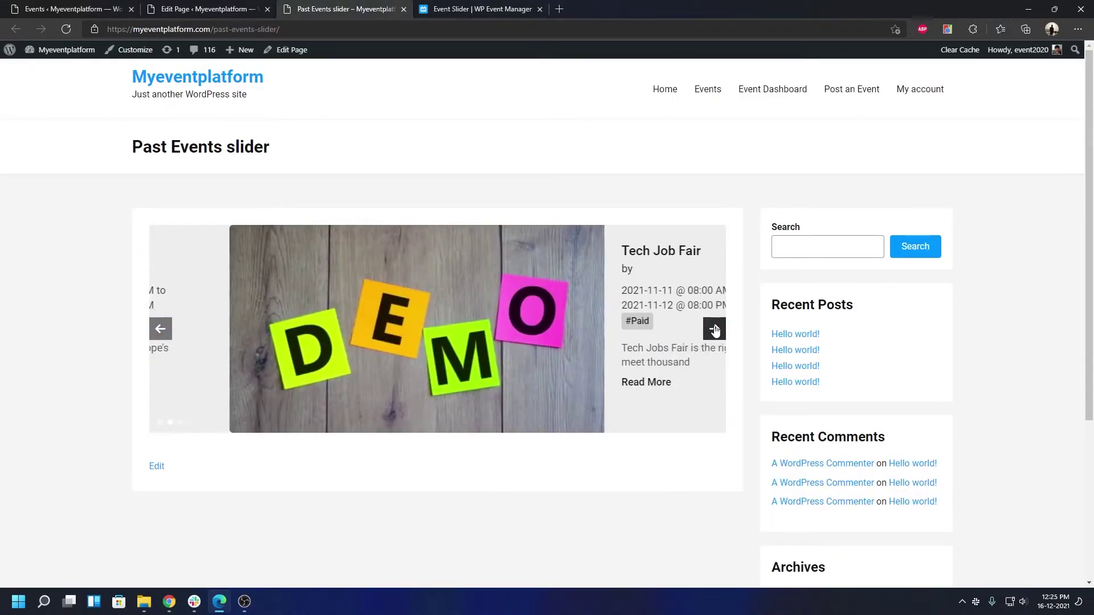
pyautogui.click(715, 330)
pyautogui.click(714, 329)
pyautogui.click(715, 329)
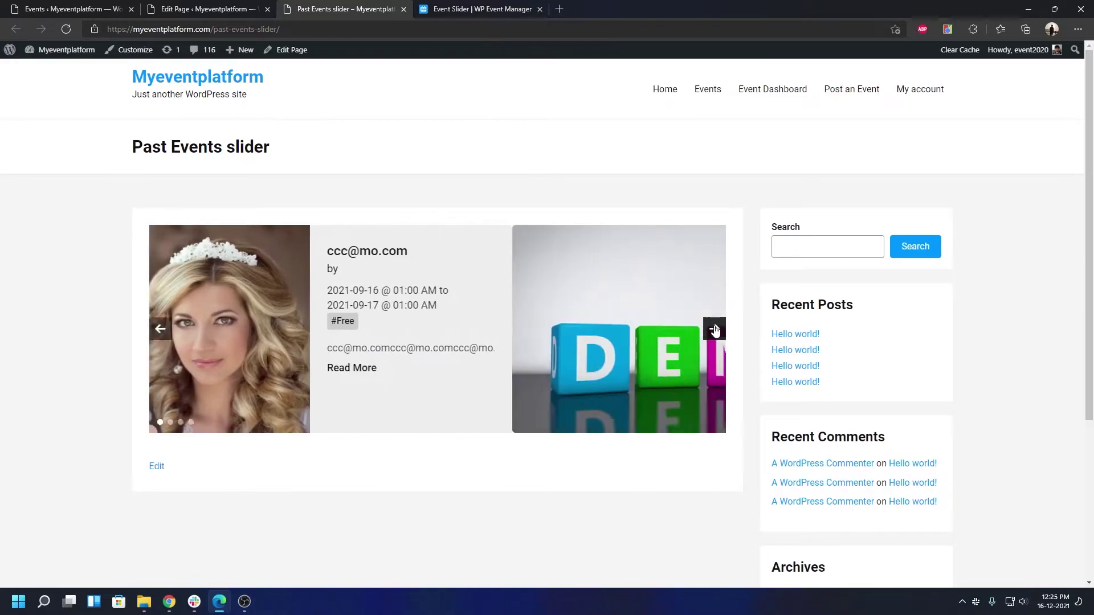
pyautogui.click(715, 330)
pyautogui.click(715, 329)
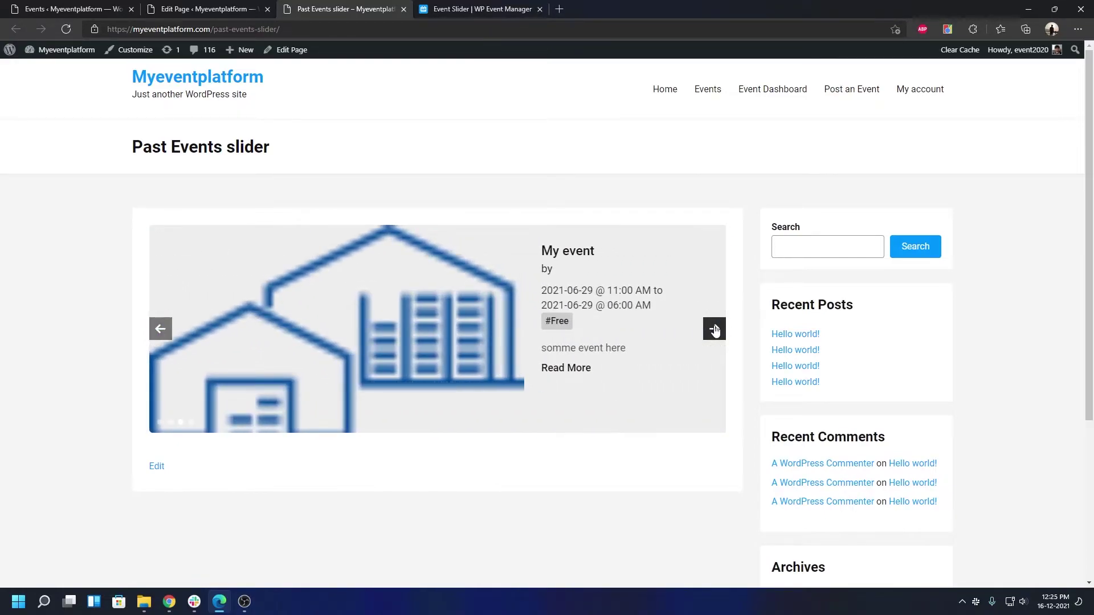
pyautogui.click(714, 329)
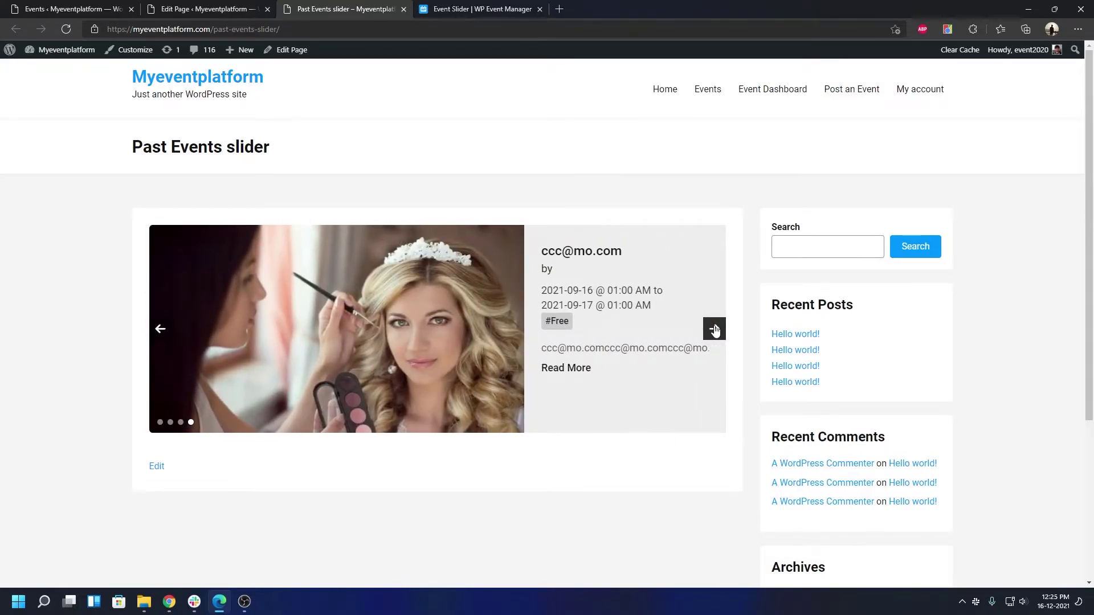
pyautogui.click(715, 329)
pyautogui.click(152, 6)
pyautogui.click(110, 7)
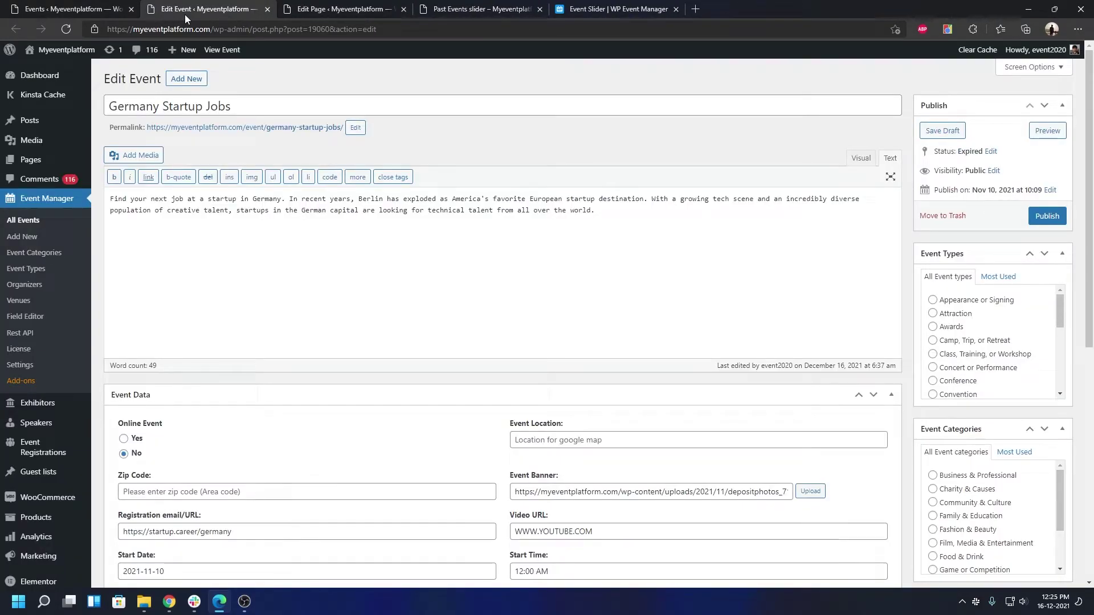
# Toggle Germany Startup Jobs' Online Event to Yes and back to No, then close its editor.
pyautogui.scroll(-3, 518, 303)
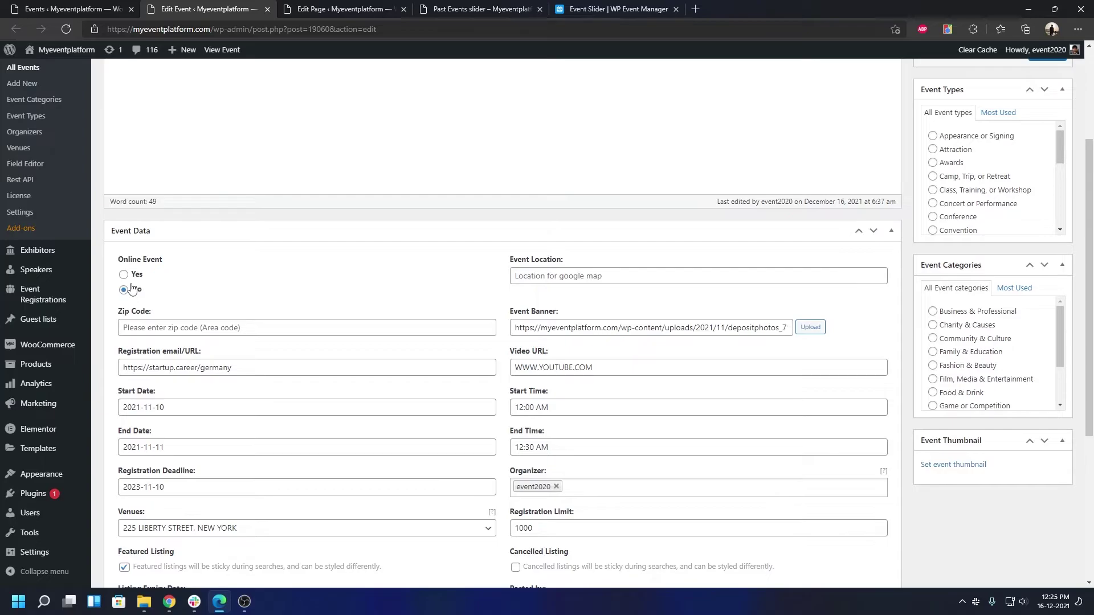
pyautogui.scroll(3, 194, 282)
pyautogui.scroll(-5, 194, 282)
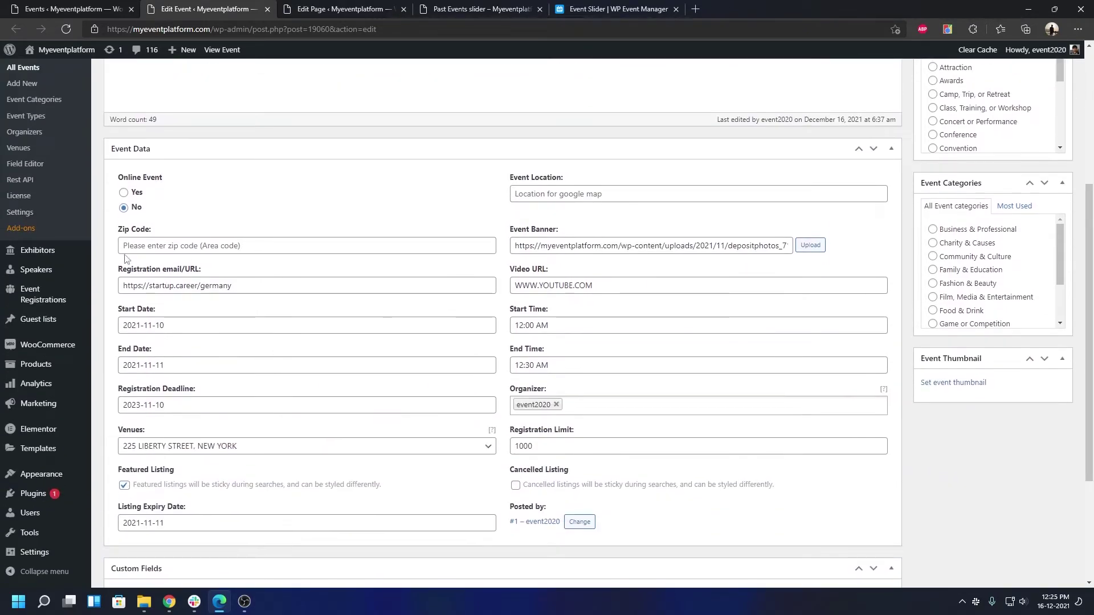
pyautogui.click(123, 193)
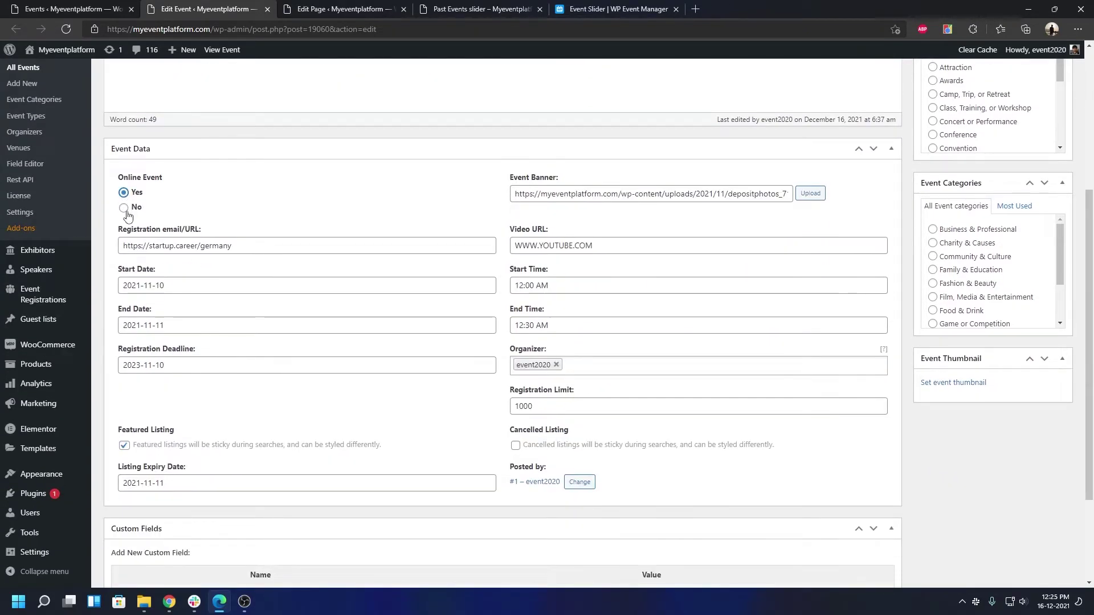
pyautogui.click(124, 207)
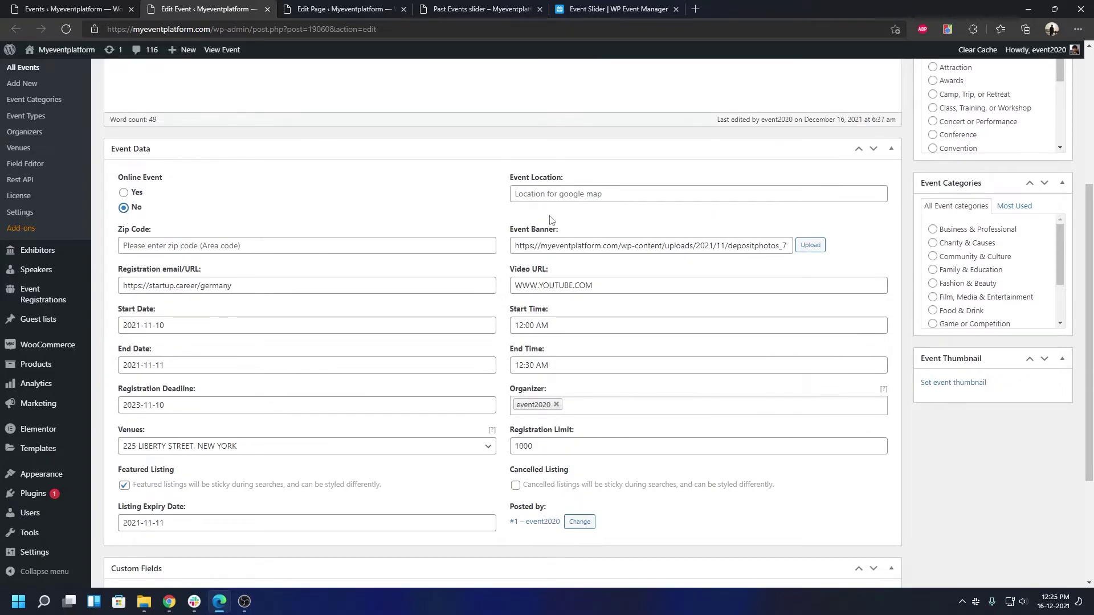
pyautogui.click(228, 151)
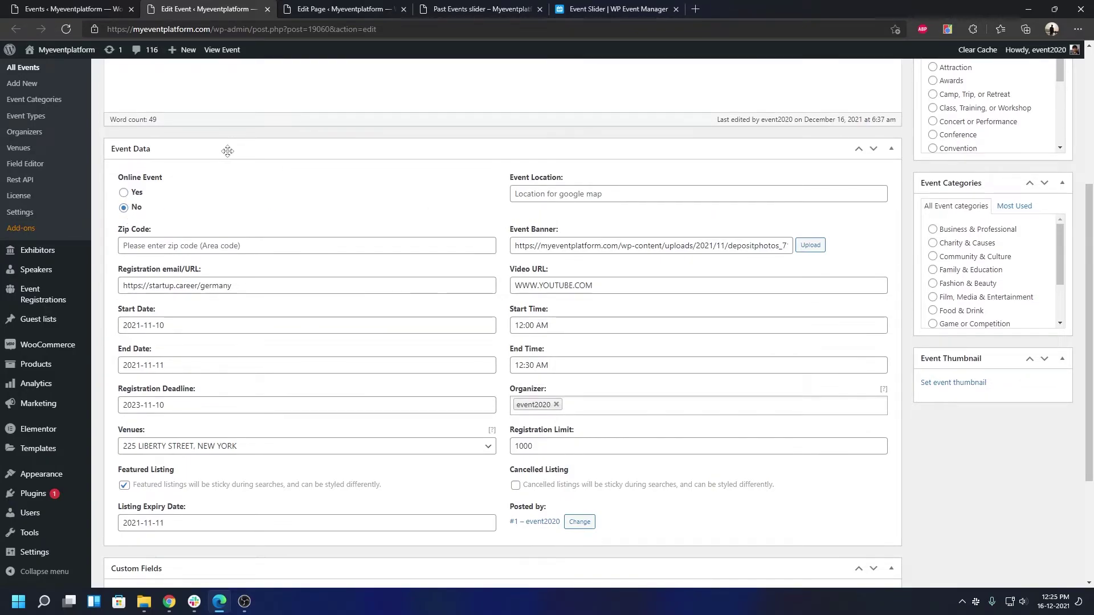
pyautogui.click(267, 9)
# Browse three slides of the online-only Past Events slider on the live page.
pyautogui.click(210, 7)
pyautogui.click(360, 7)
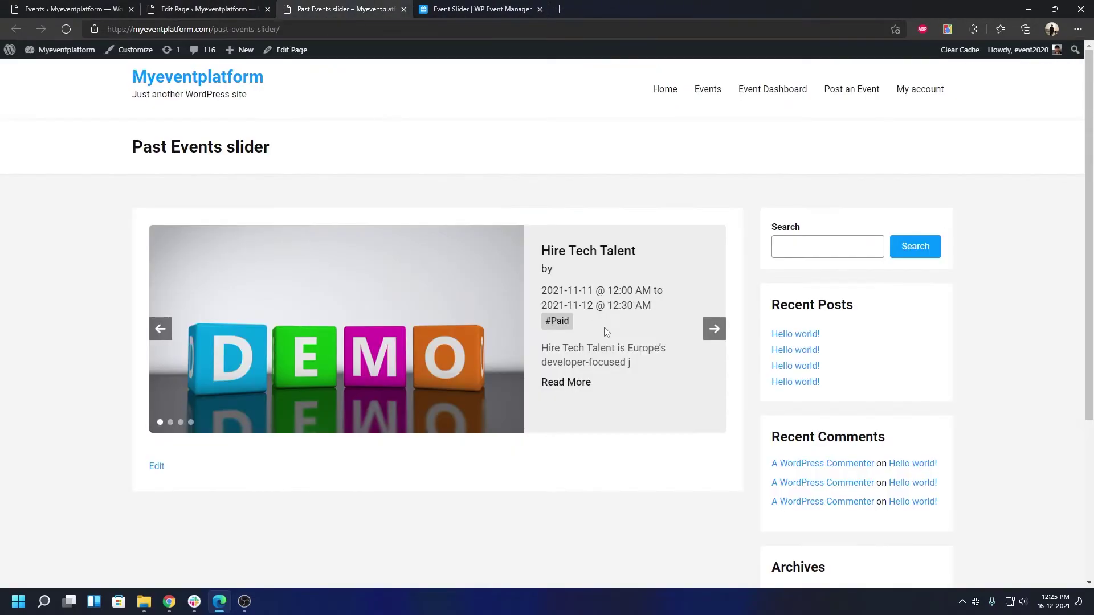
pyautogui.click(712, 330)
pyautogui.click(715, 329)
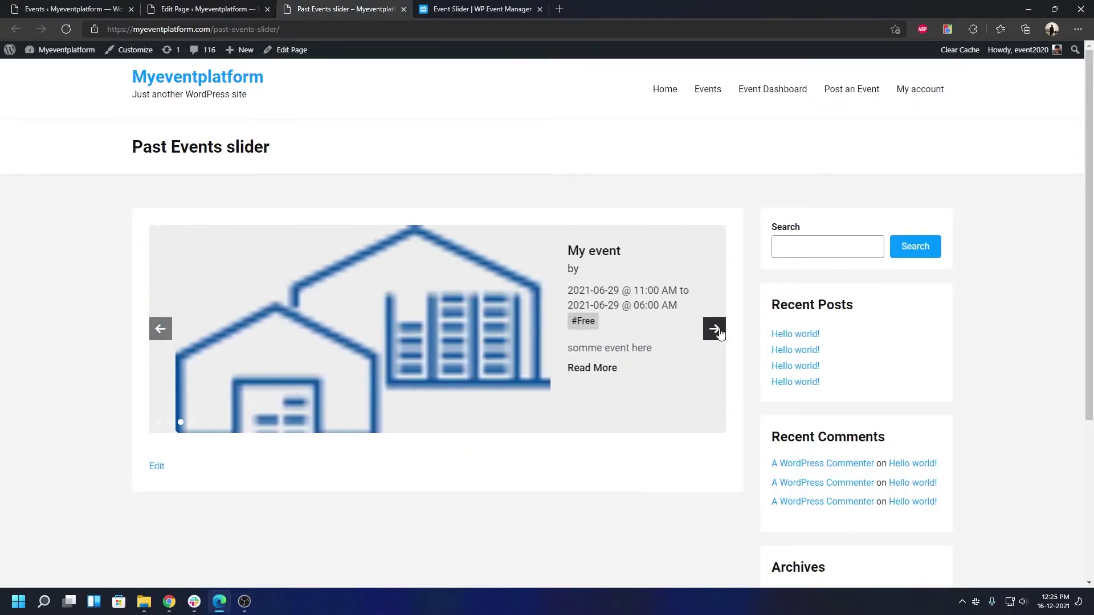
pyautogui.click(714, 328)
# Replace 'true' with 'false' in the event_online shortcode attribute, update the page, and reload the slider.
pyautogui.click(196, 8)
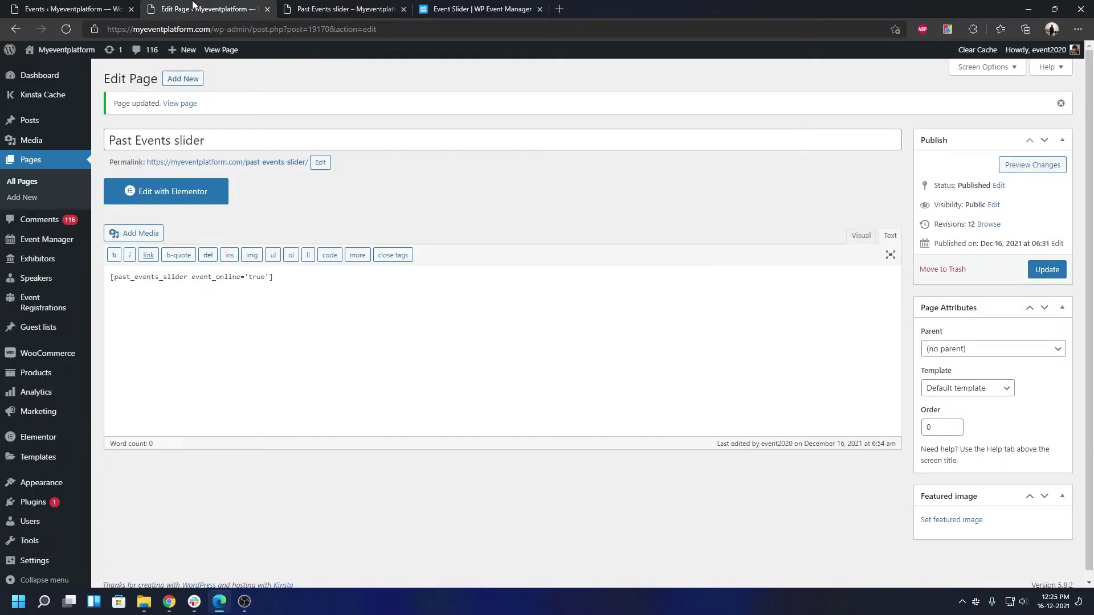
pyautogui.doubleClick(257, 277)
pyautogui.write('false')
pyautogui.click(1048, 270)
pyautogui.click(345, 9)
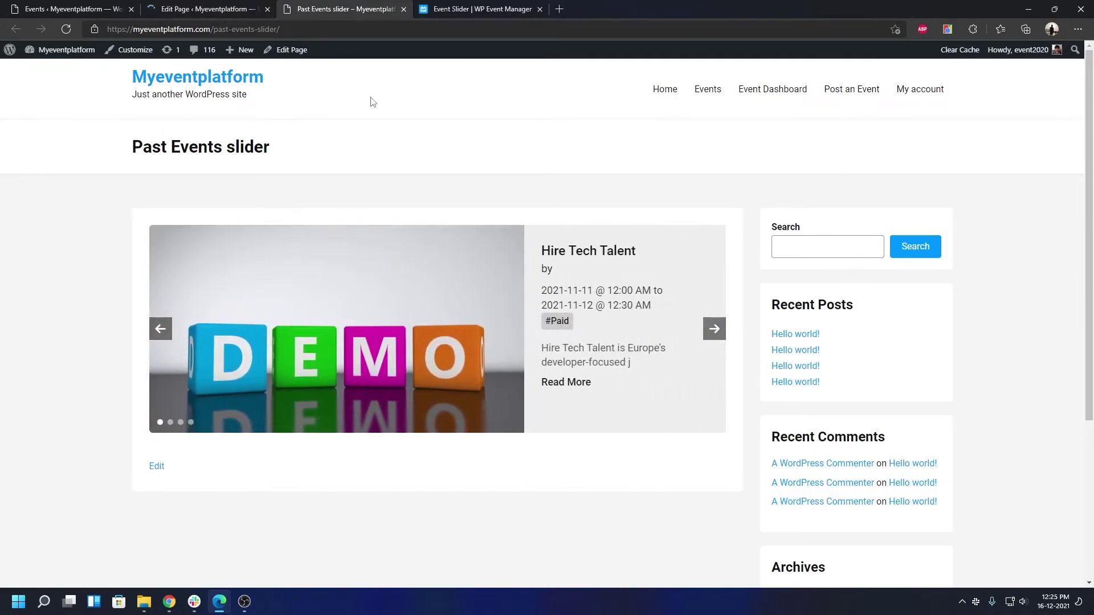
pyautogui.press('F5')
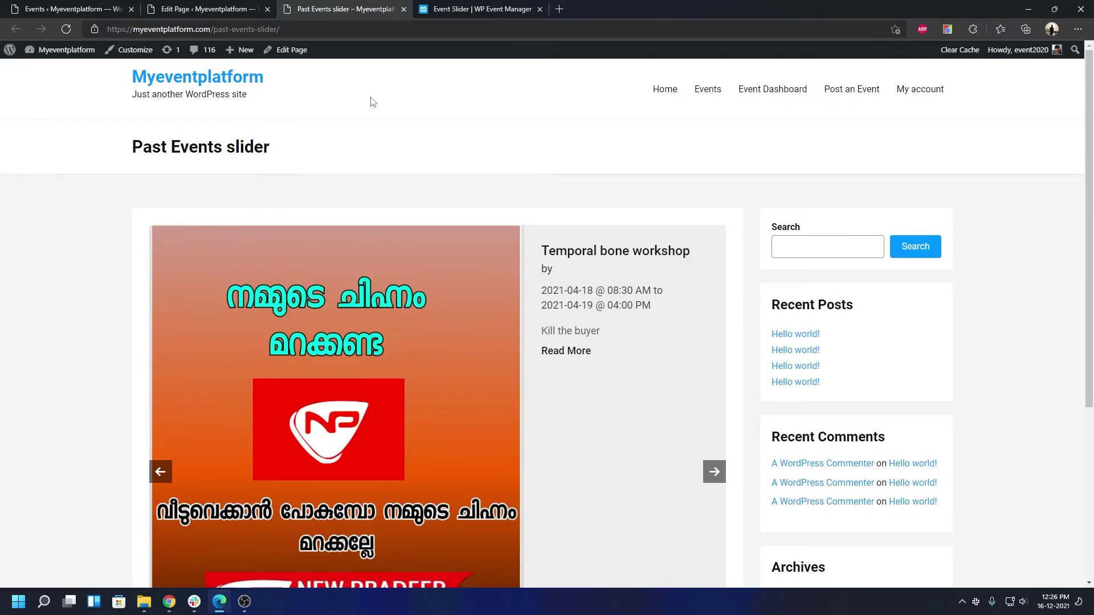
# Cycle the offline slider through Fête Bac, Germany Startup Jobs and Temporal bone workshop, then revisit the docs.
pyautogui.scroll(-4, 372, 102)
pyautogui.scroll(1, 684, 319)
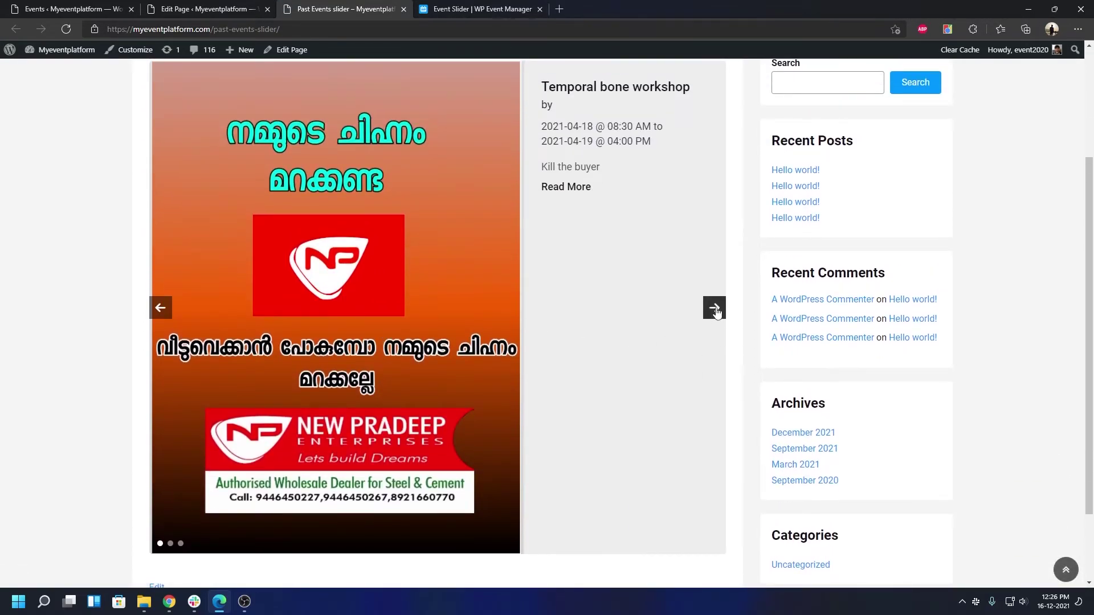
pyautogui.click(715, 308)
pyautogui.scroll(1, 715, 319)
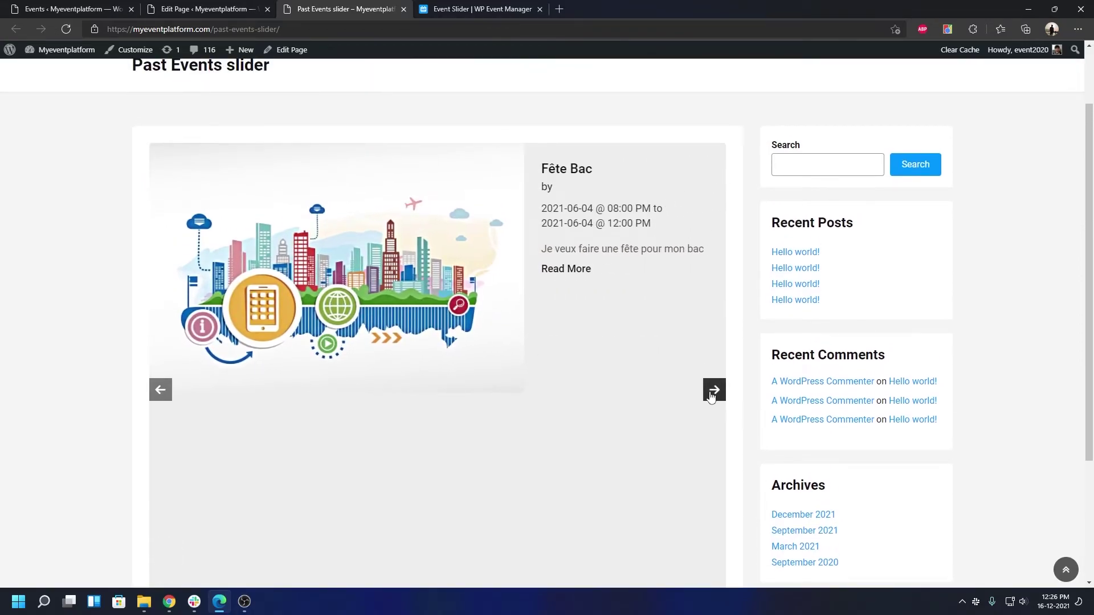
pyautogui.click(712, 393)
pyautogui.click(712, 394)
pyautogui.click(712, 393)
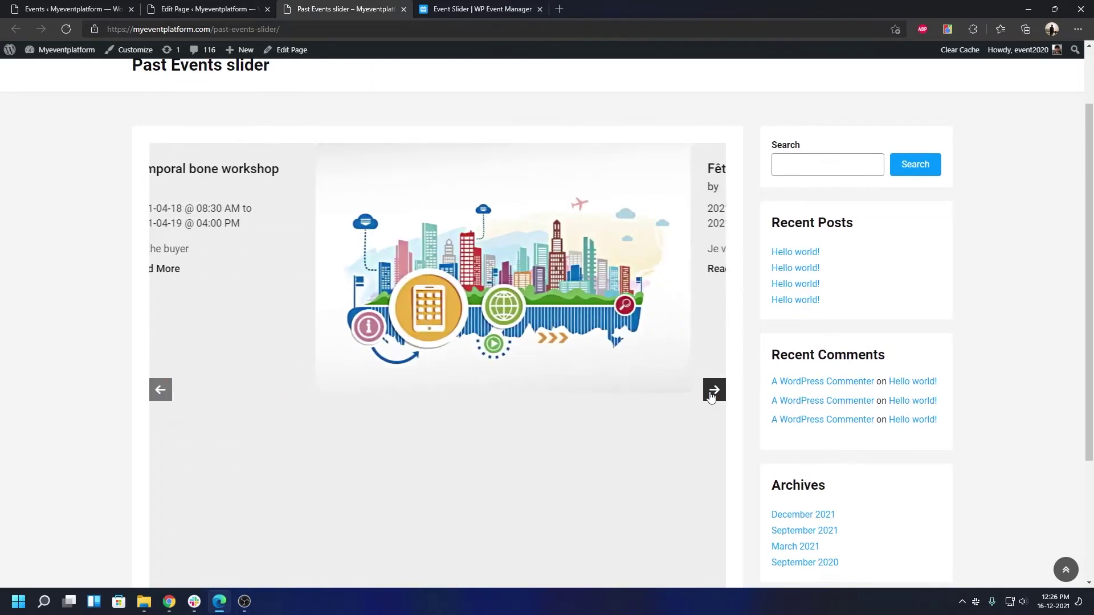
pyautogui.click(712, 393)
pyautogui.click(712, 393)
pyautogui.click(712, 393)
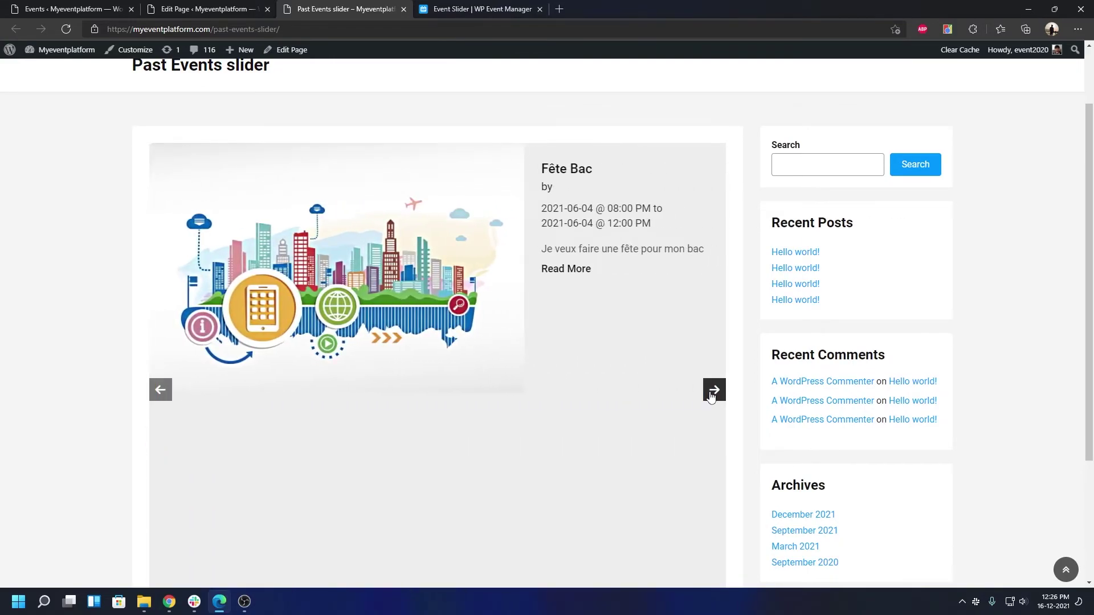
pyautogui.click(712, 393)
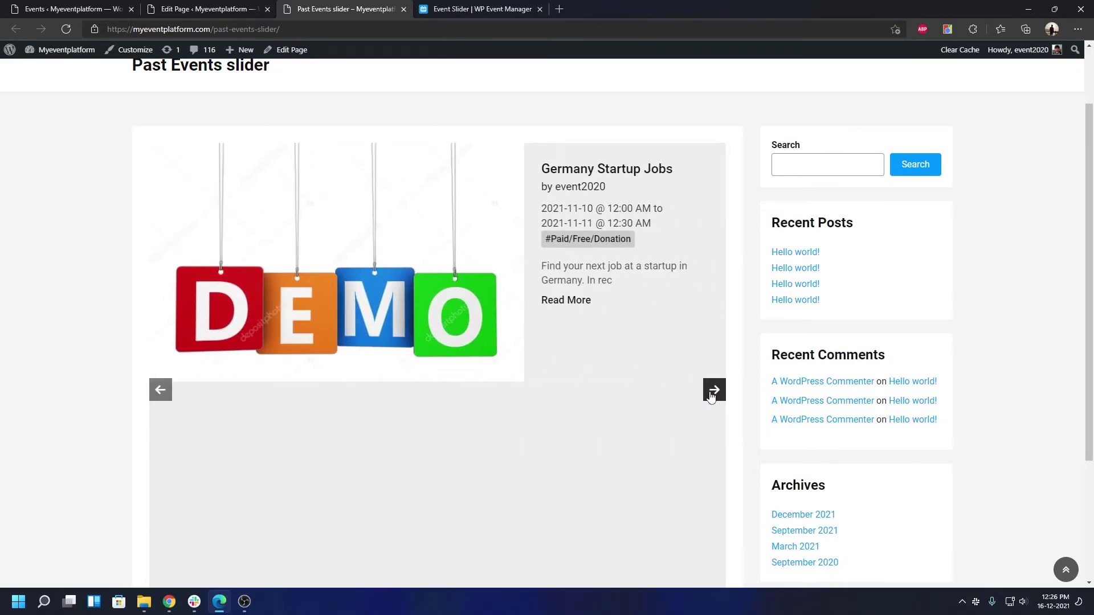
pyautogui.click(712, 393)
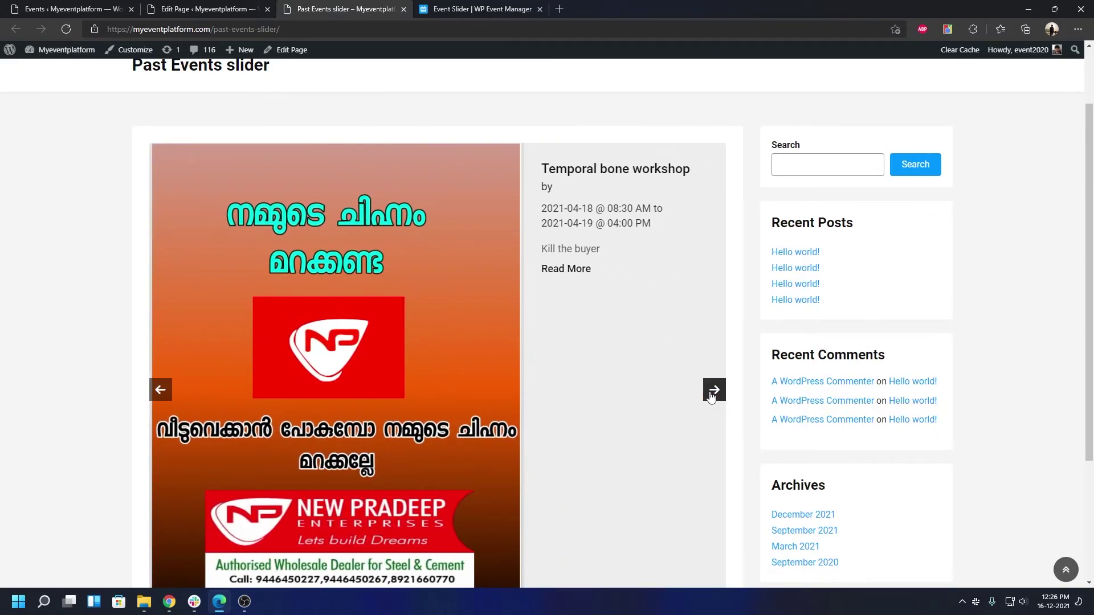
pyautogui.click(712, 393)
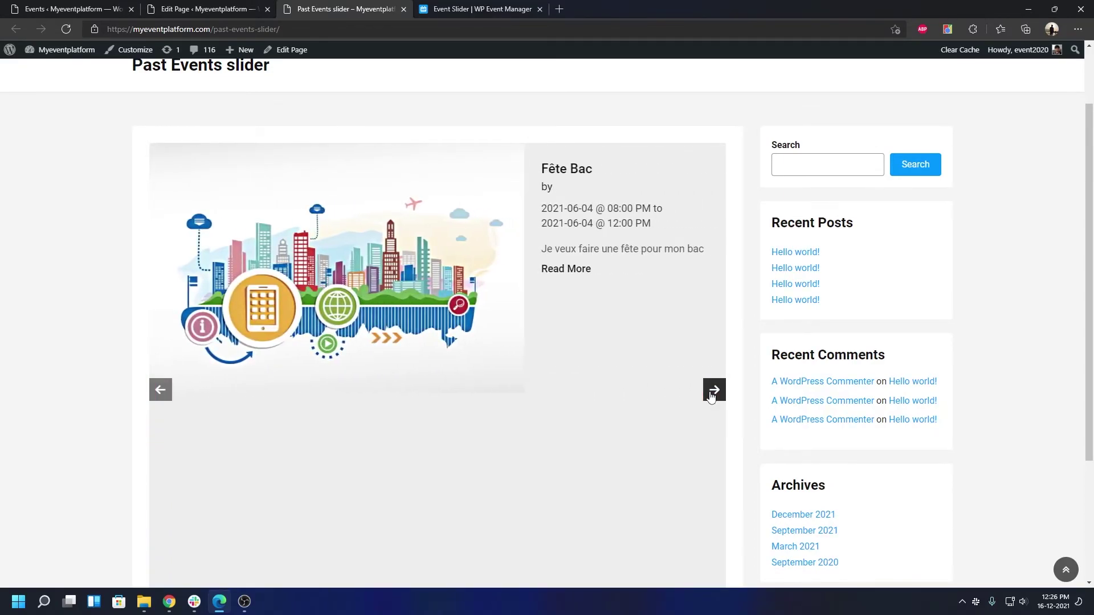
pyautogui.click(447, 9)
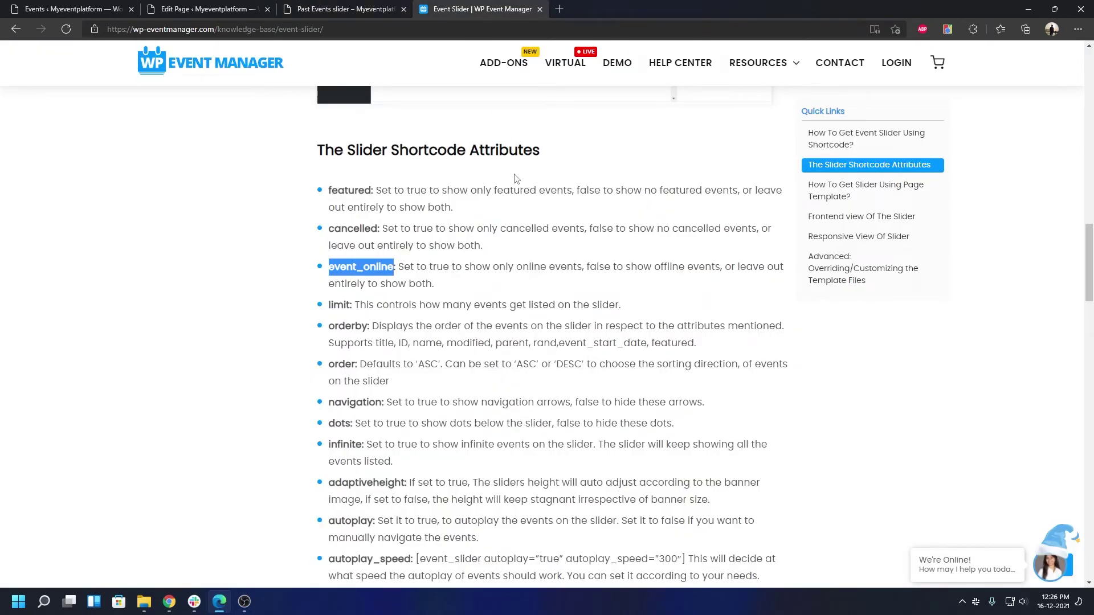